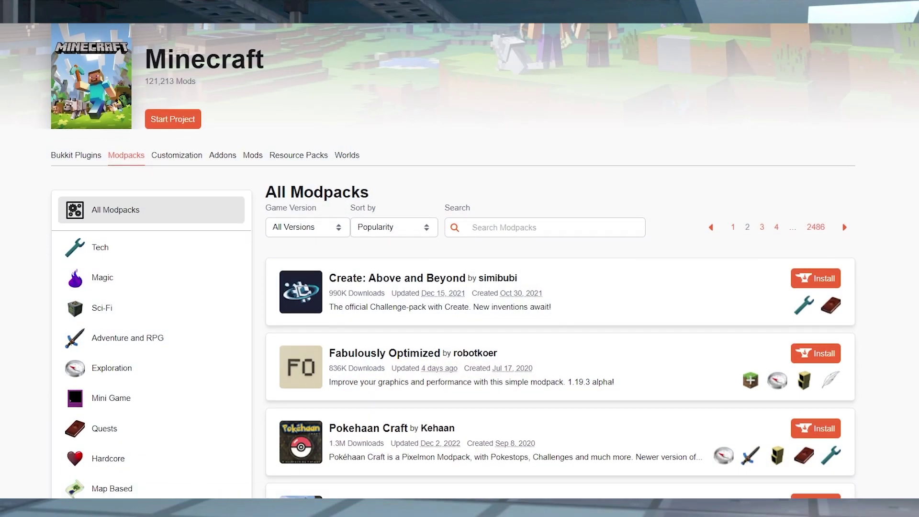
# Walk toward the ender chest in-game, then check the server's file list and return to the overview.
pyautogui.scroll(-7, 459, 259)
pyautogui.scroll(-3, 560, 259)
pyautogui.scroll(5, 560, 259)
pyautogui.scroll(3, 460, 258)
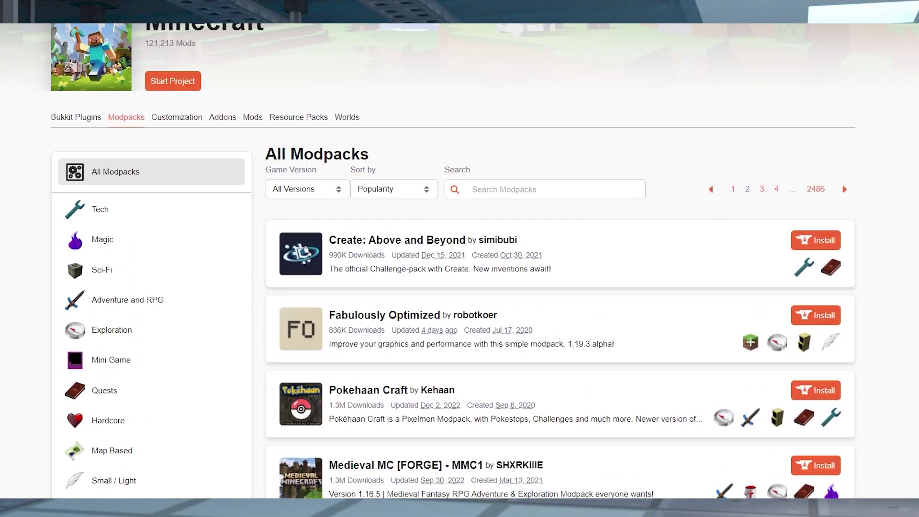
pyautogui.scroll(1, 459, 258)
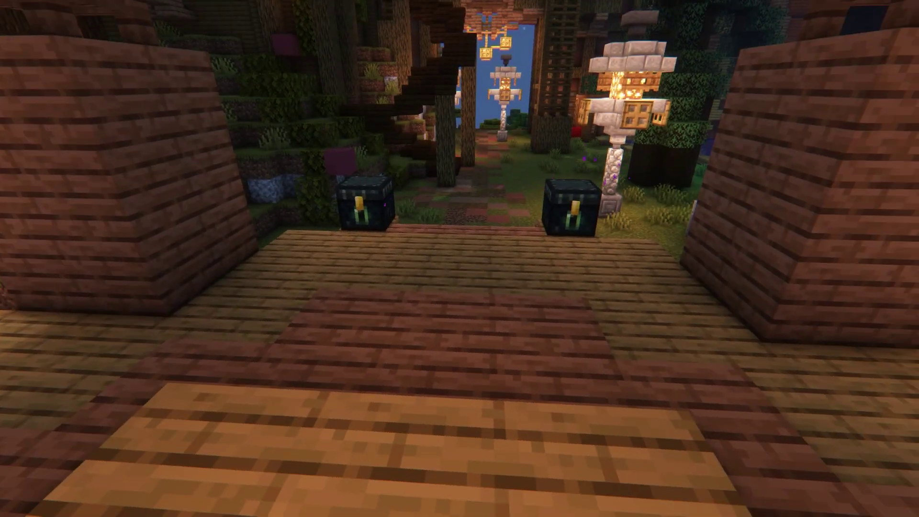
pyautogui.press('e')
pyautogui.press('e')
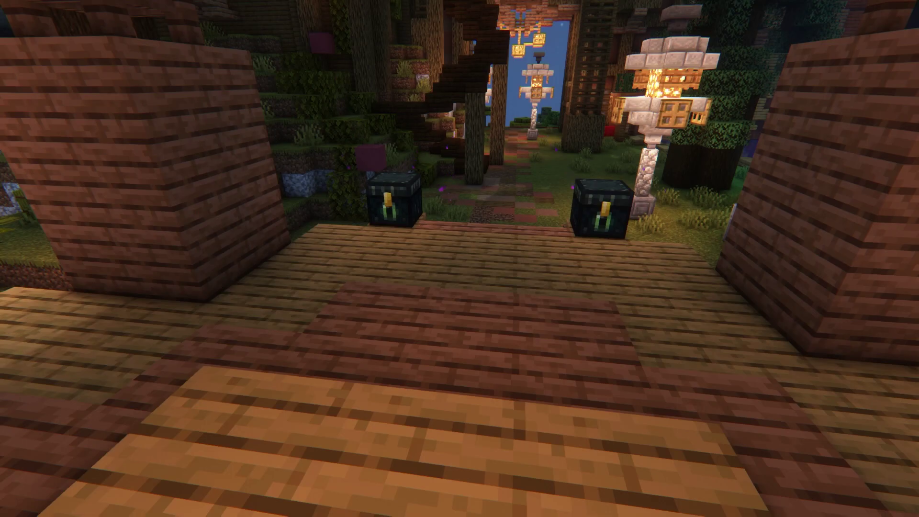
pyautogui.press('w')
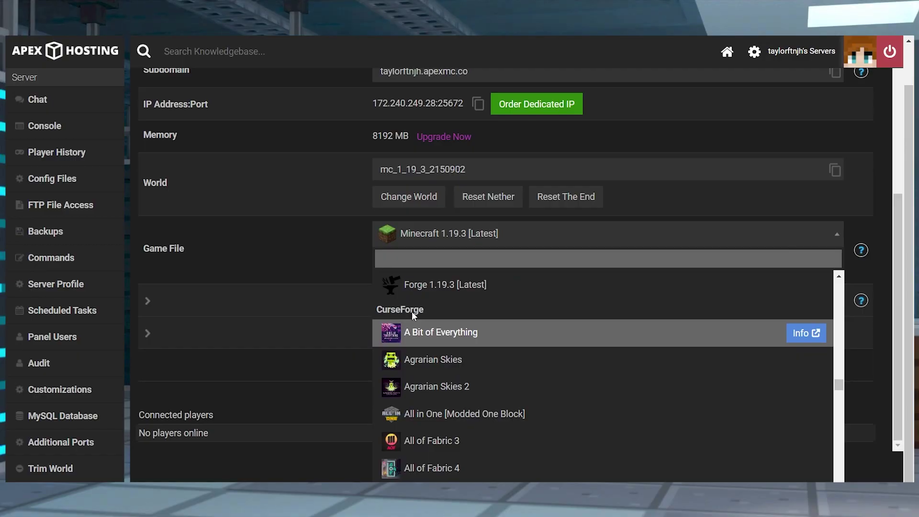
pyautogui.scroll(-6, 515, 361)
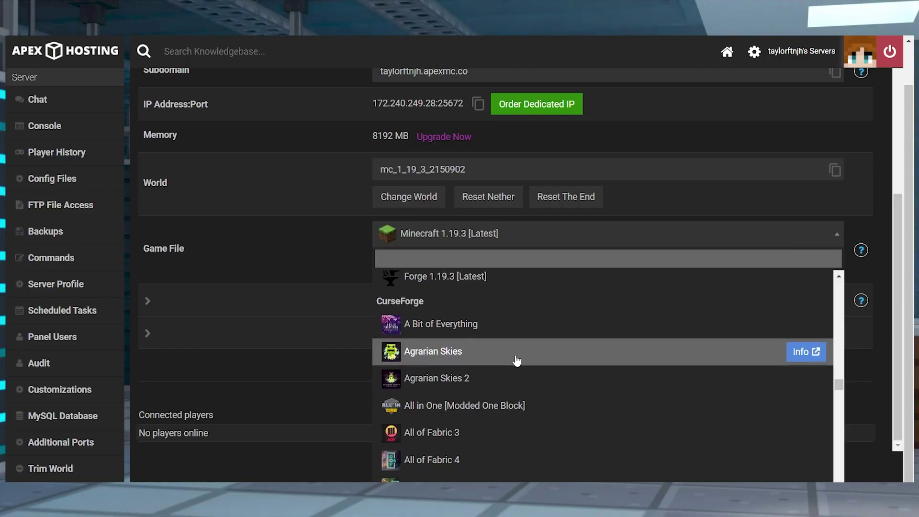
pyautogui.scroll(-5, 517, 361)
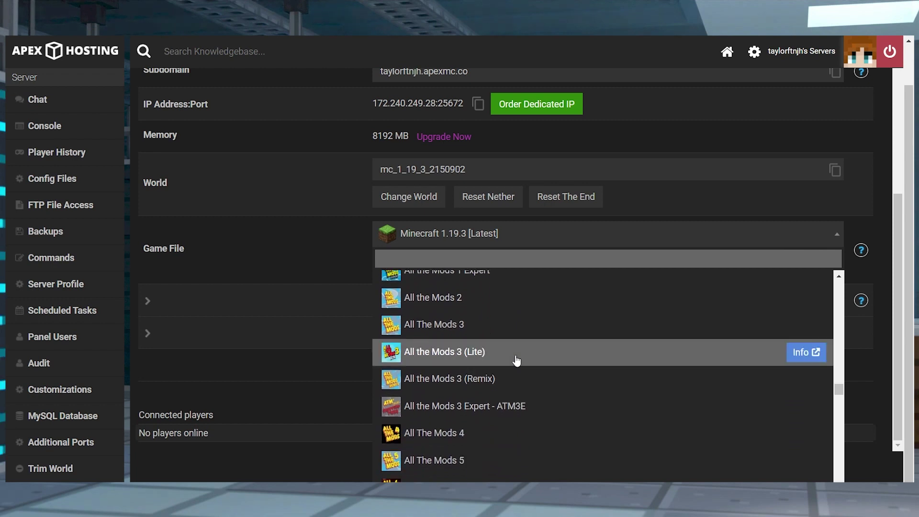
pyautogui.scroll(-5, 516, 361)
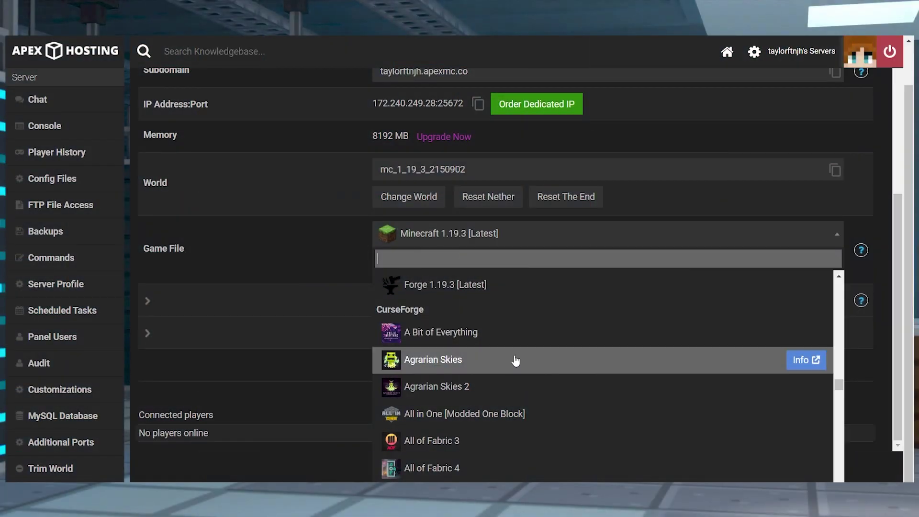
pyautogui.scroll(-5, 516, 360)
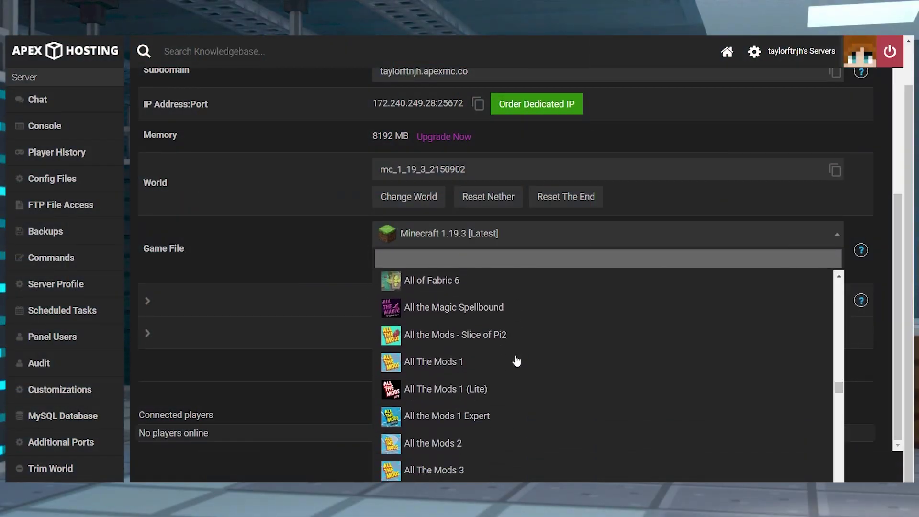
pyautogui.scroll(-3, 517, 360)
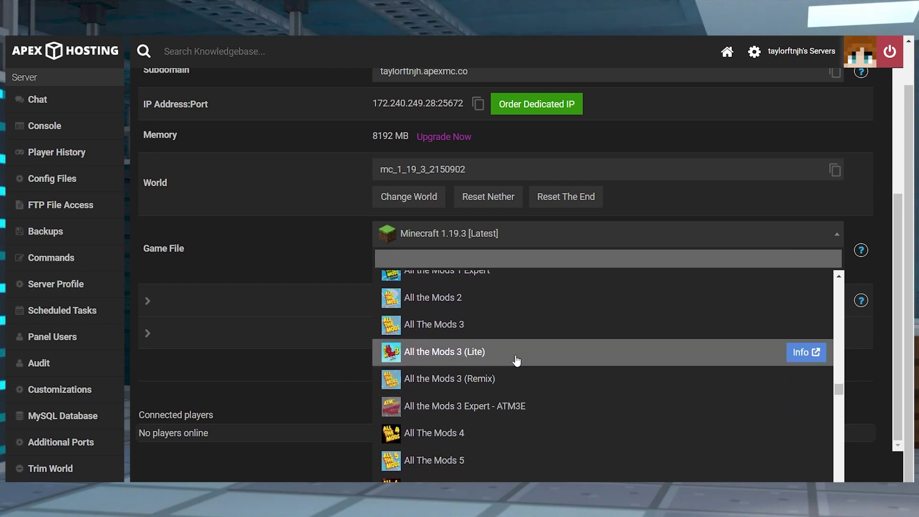
pyautogui.scroll(-3, 516, 361)
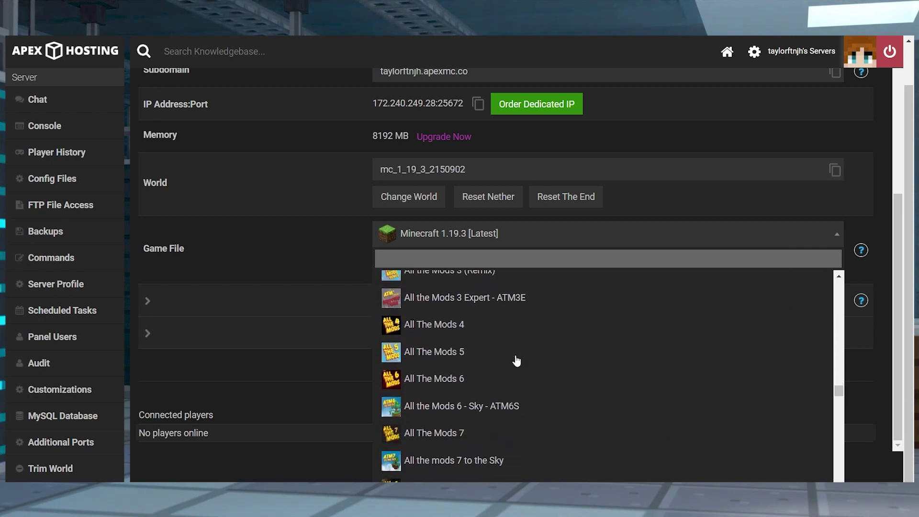
pyautogui.scroll(-3, 516, 361)
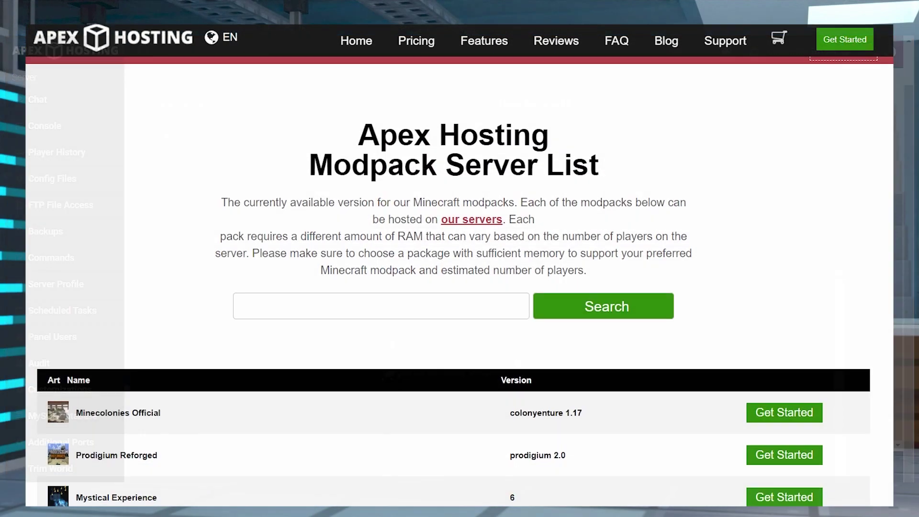
pyautogui.scroll(-5, 460, 287)
pyautogui.scroll(-9, 452, 286)
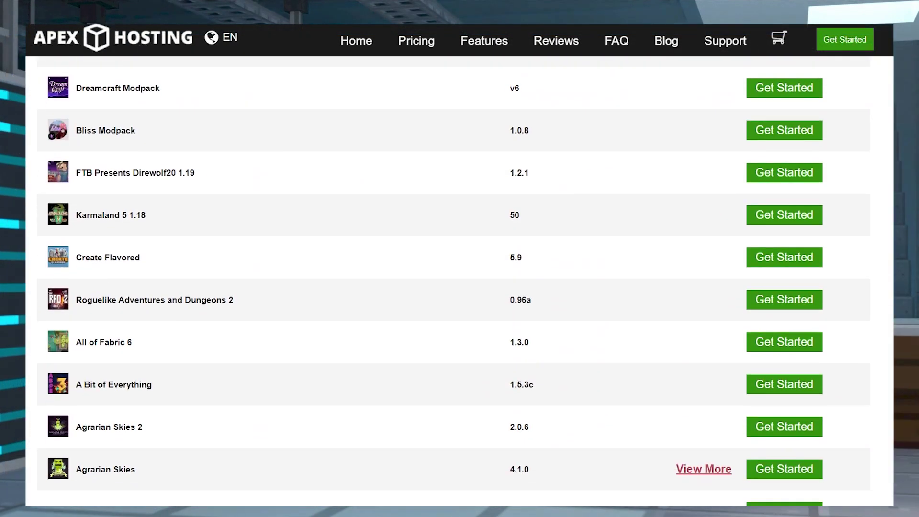
pyautogui.scroll(-8, 886, 357)
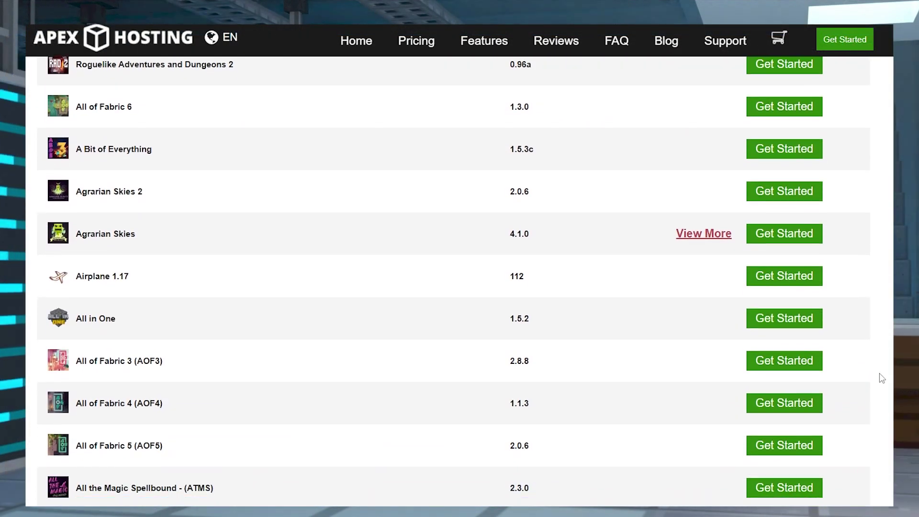
pyautogui.scroll(-9, 886, 357)
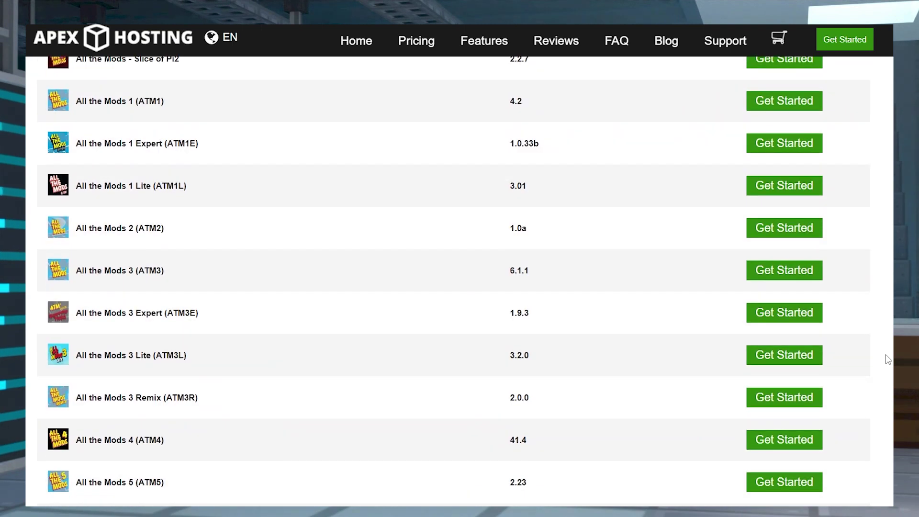
pyautogui.scroll(-10, 885, 355)
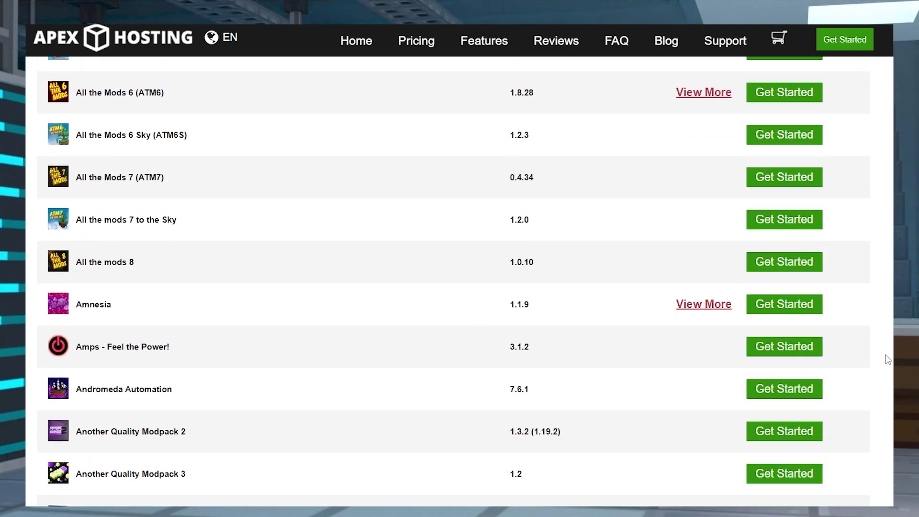
pyautogui.scroll(-9, 886, 355)
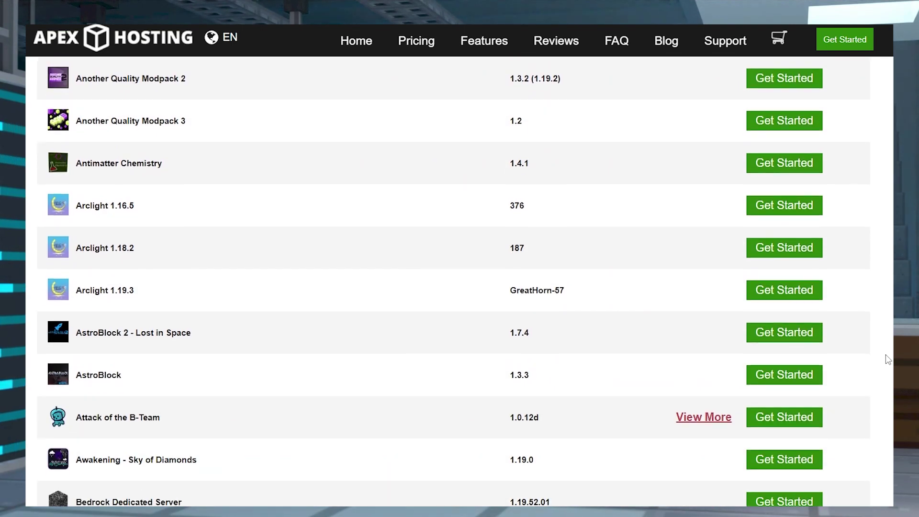
pyautogui.scroll(-10, 886, 355)
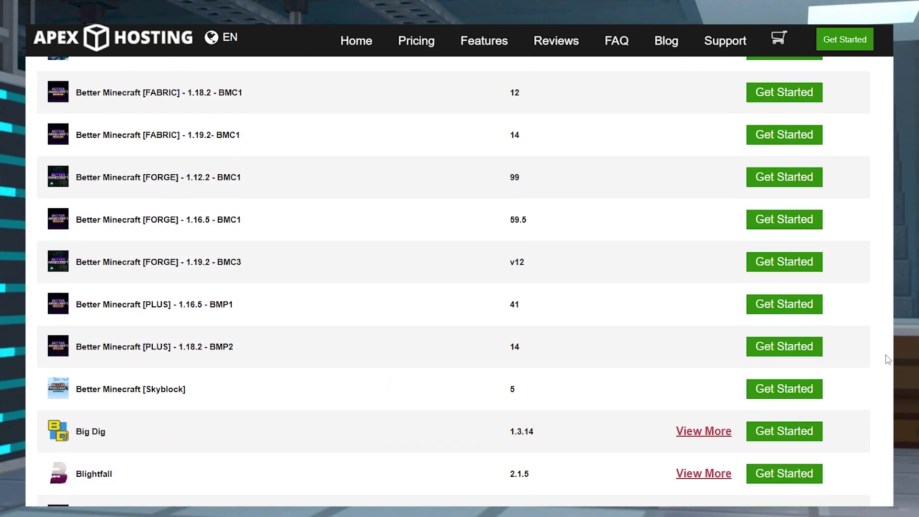
pyautogui.scroll(-10, 885, 356)
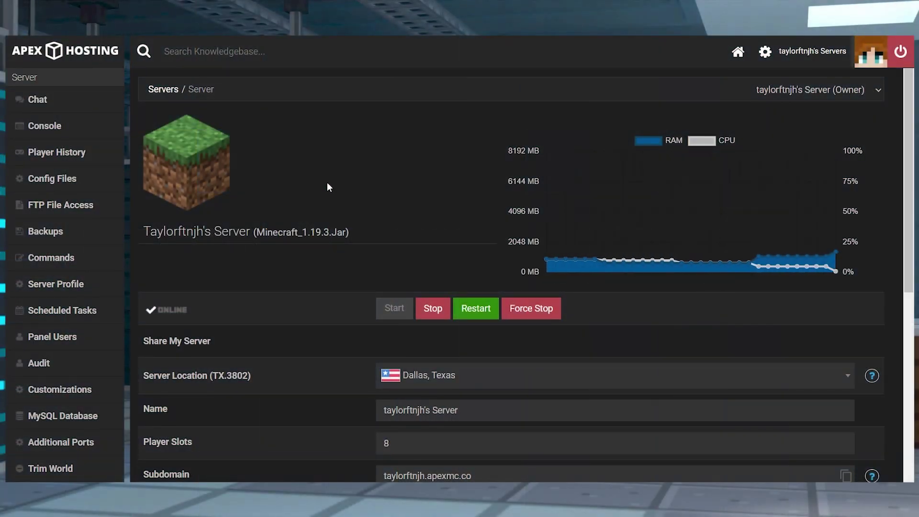
pyautogui.scroll(-8, 311, 296)
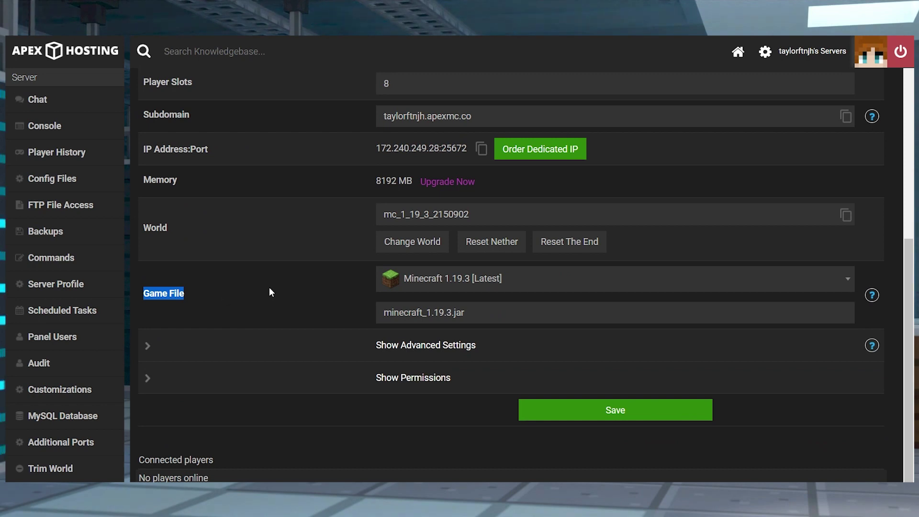
pyautogui.click(119, 207)
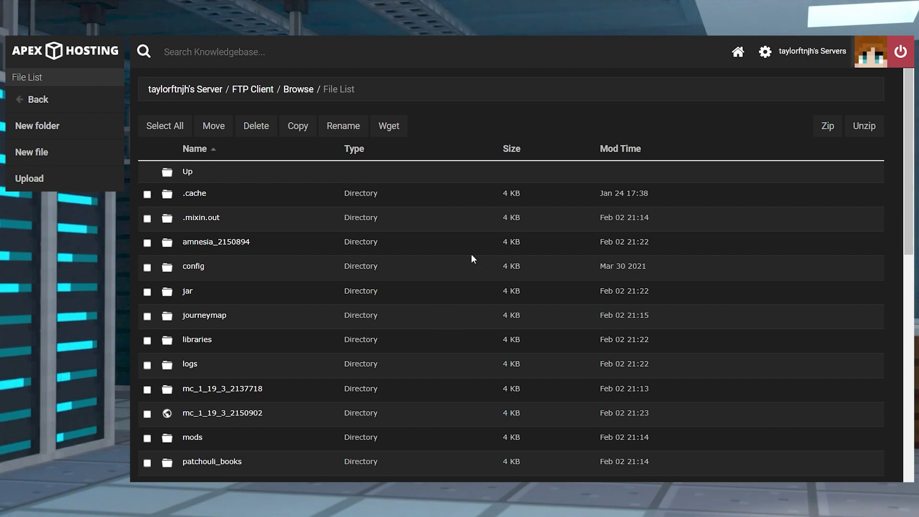
pyautogui.click(176, 90)
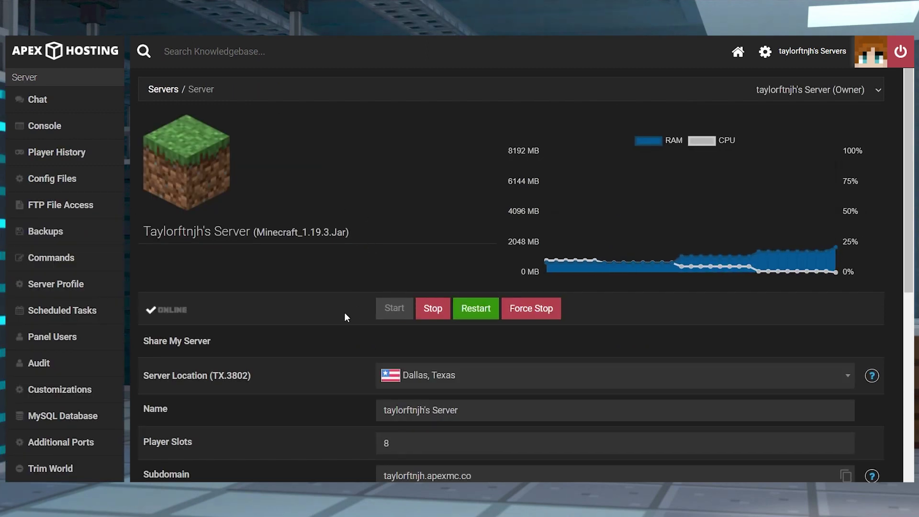
# Stop the server, switch its game file to Amnesia, and answer the new-world prompt.
pyautogui.click(428, 309)
pyautogui.scroll(-8, 320, 307)
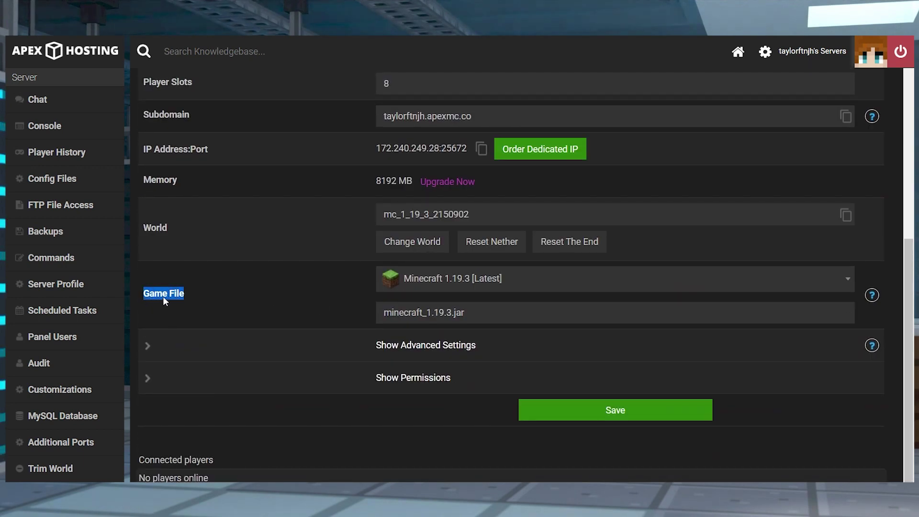
pyautogui.click(547, 283)
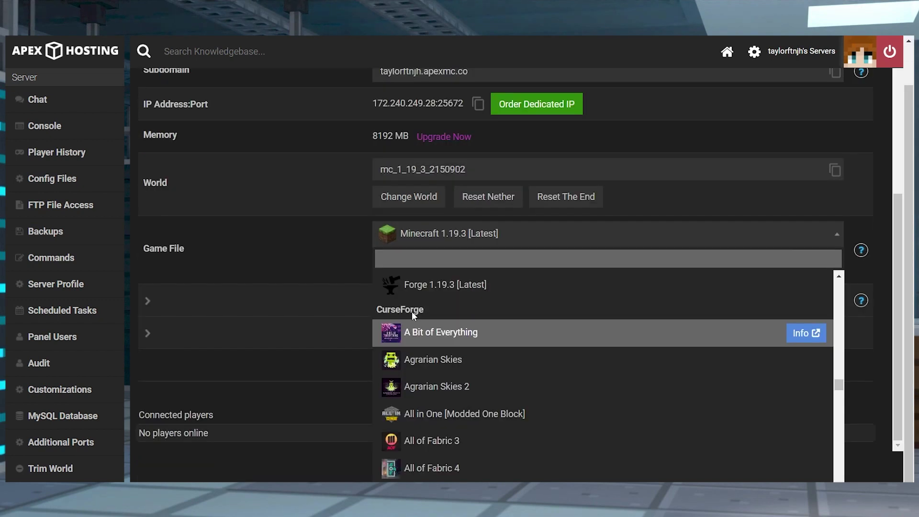
pyautogui.scroll(-5, 516, 360)
pyautogui.scroll(-10, 516, 360)
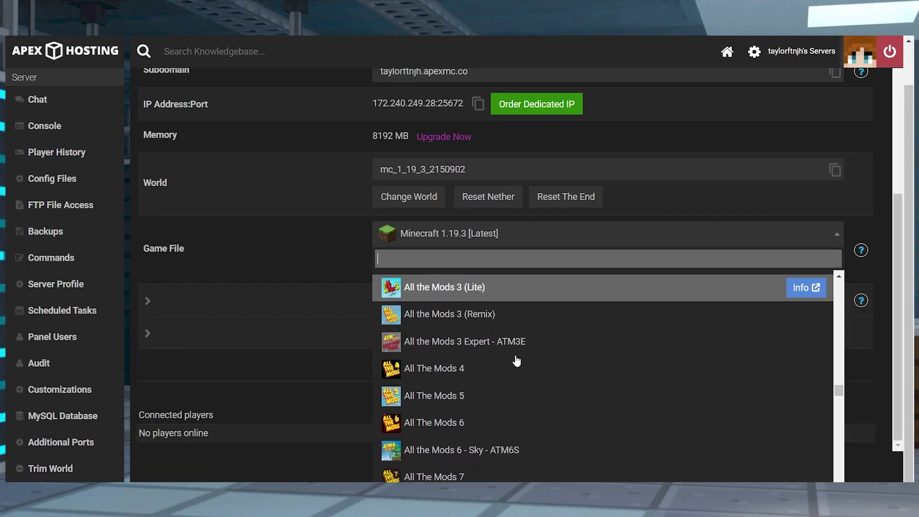
pyautogui.click(453, 290)
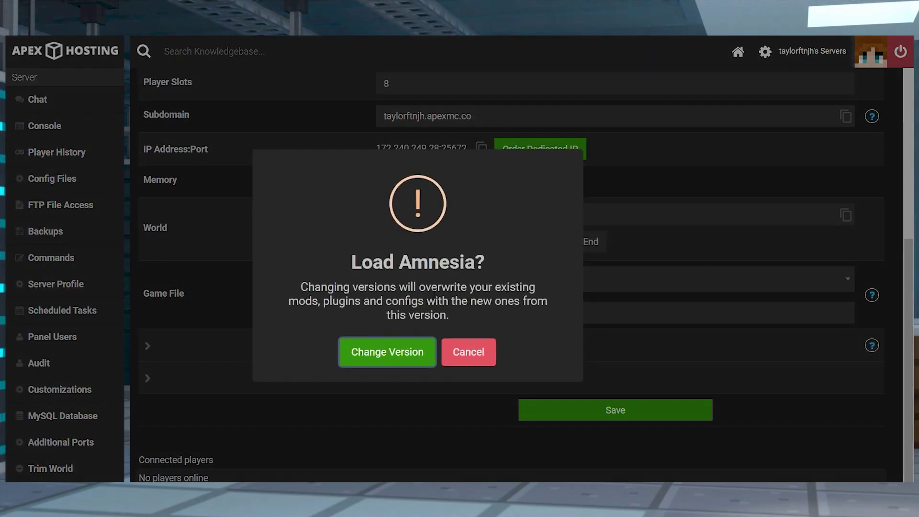
pyautogui.click(408, 363)
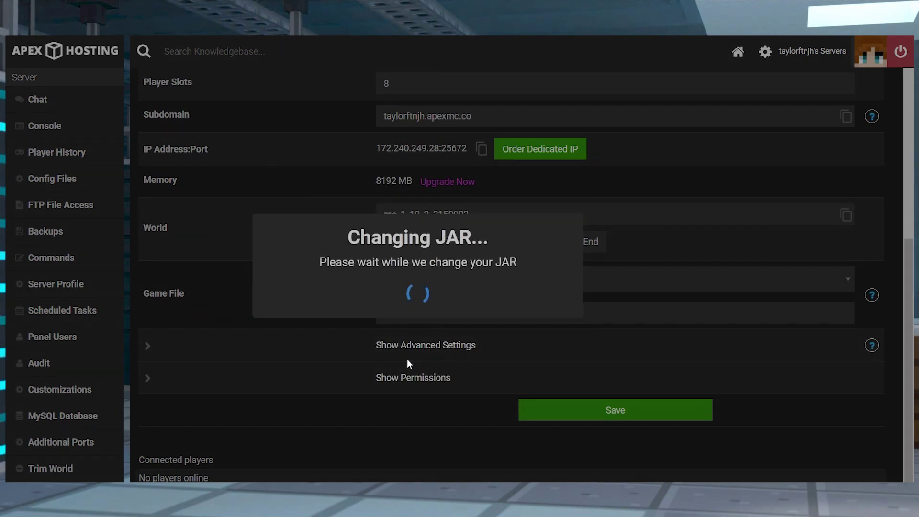
pyautogui.click(393, 376)
# Restart the Apex server, then start a new Amnesia instance at version 1.1.9 (1.12.2).
pyautogui.click(366, 360)
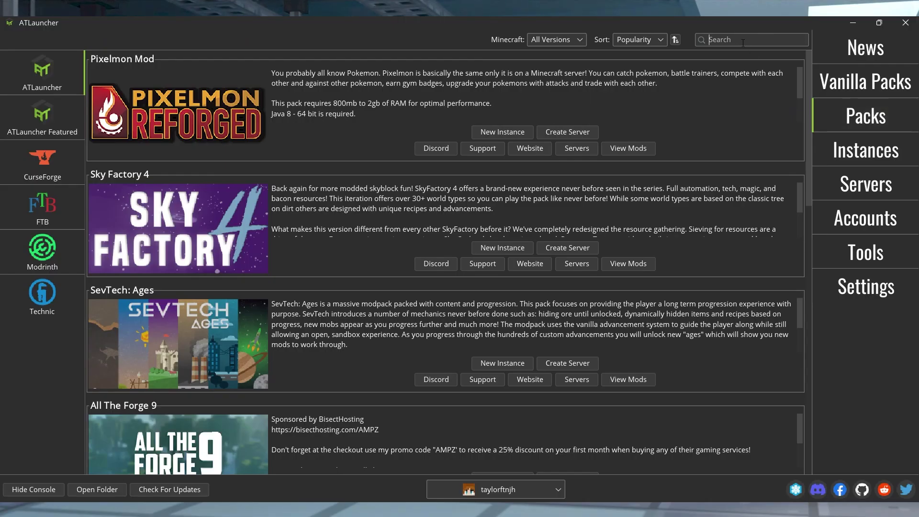
pyautogui.press('Return')
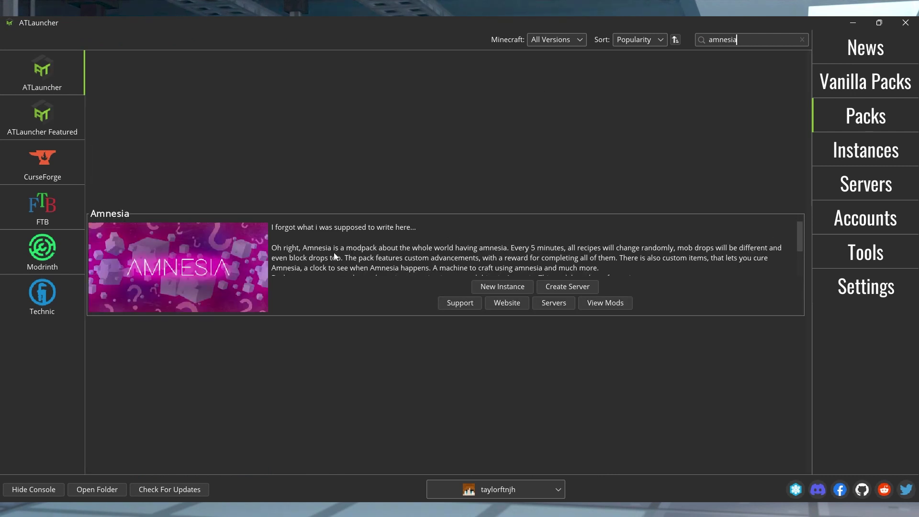
pyautogui.click(498, 288)
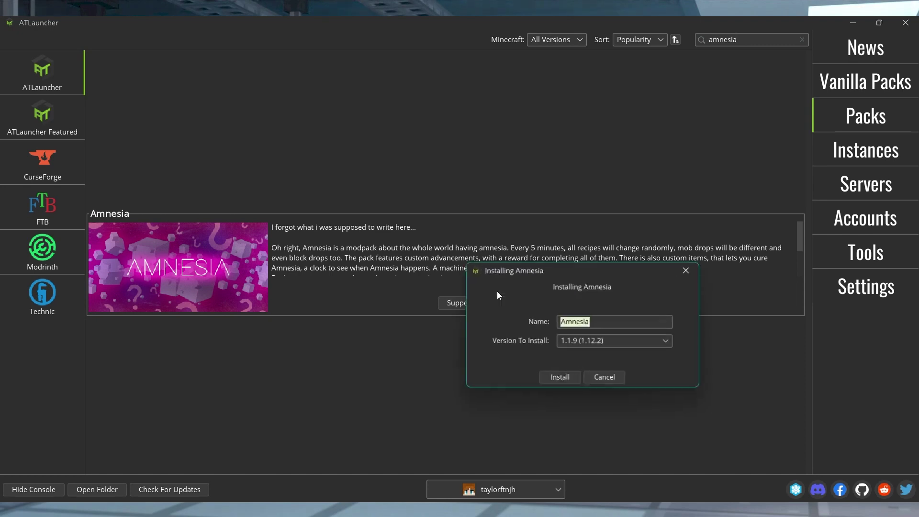
pyautogui.click(612, 345)
pyautogui.click(584, 154)
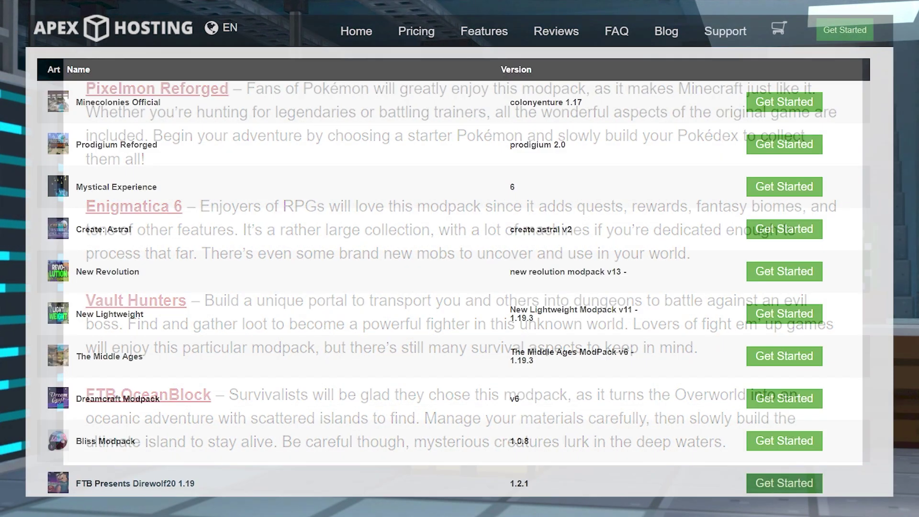
# Scroll down the modpack server list to the All the Mods entries.
pyautogui.scroll(-8, 460, 268)
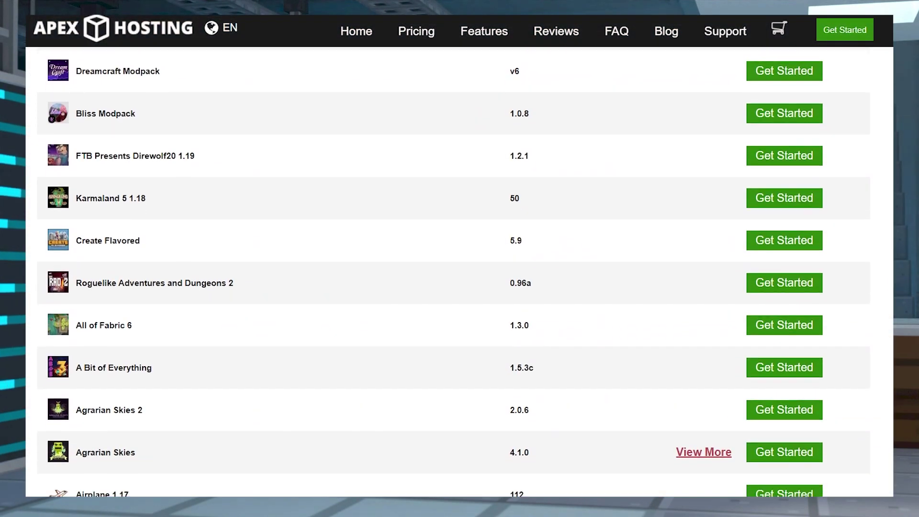
pyautogui.scroll(-5, 888, 350)
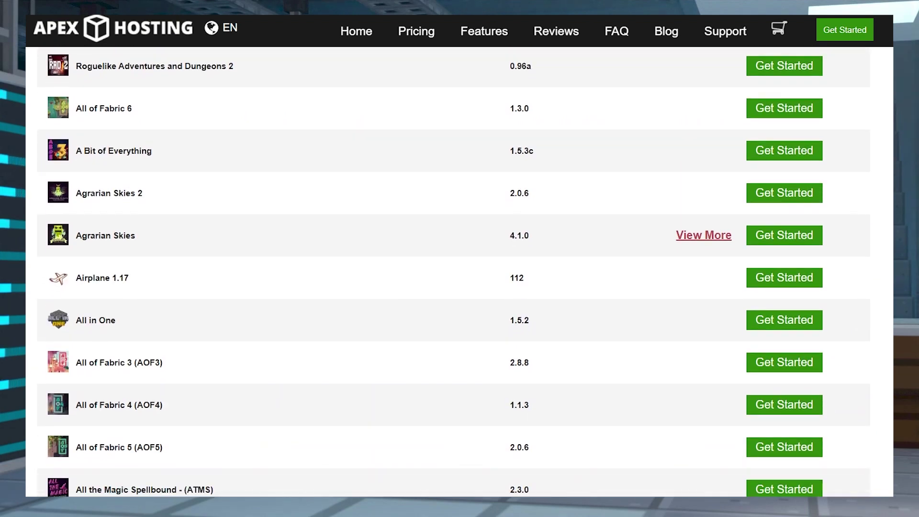
pyautogui.scroll(-12, 888, 350)
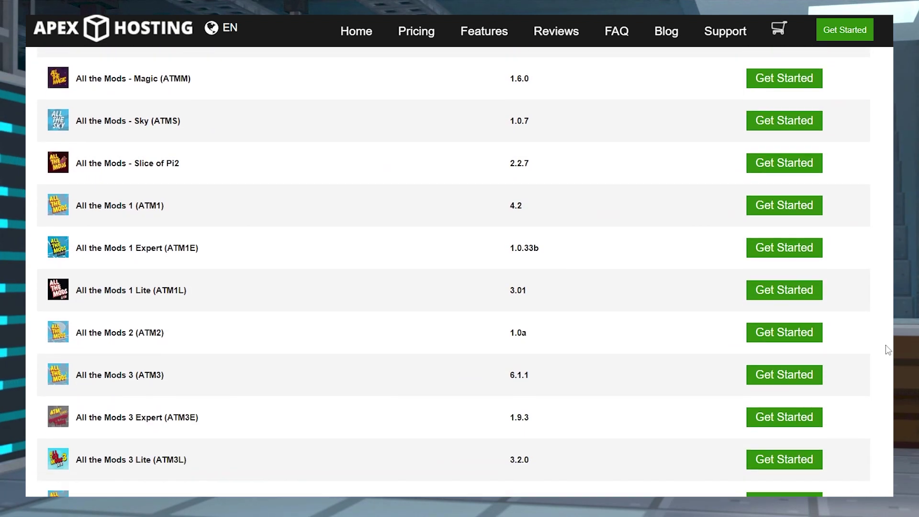
pyautogui.scroll(-9, 888, 350)
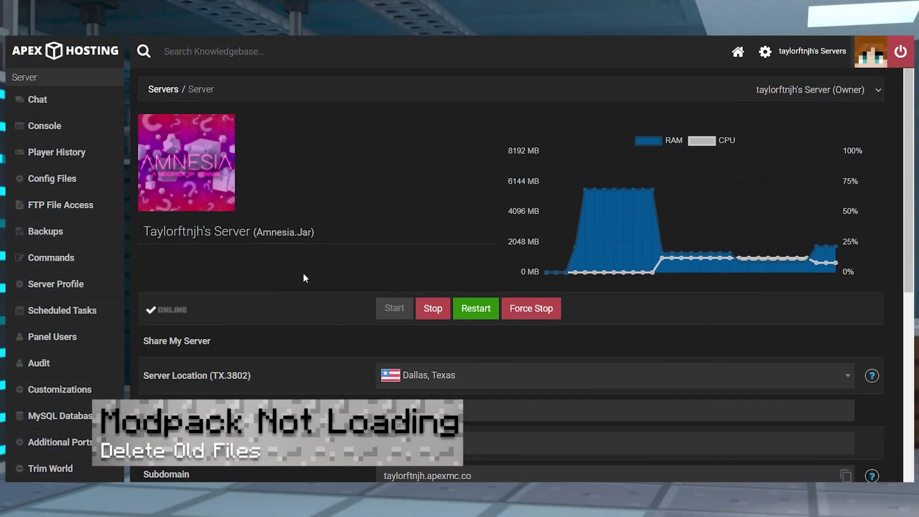
# Log in to FTP File Access and mark the config and mods folders.
pyautogui.click(99, 206)
pyautogui.click(627, 301)
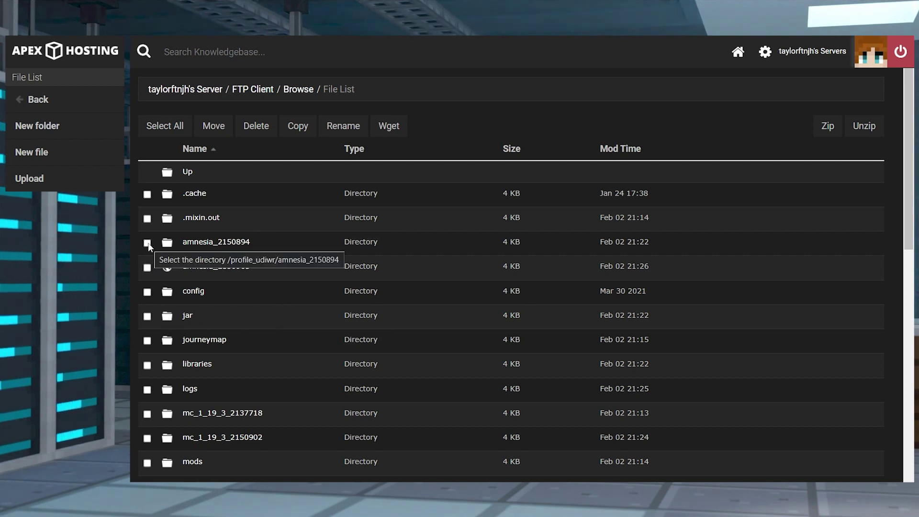
pyautogui.click(148, 292)
pyautogui.scroll(-1, 150, 345)
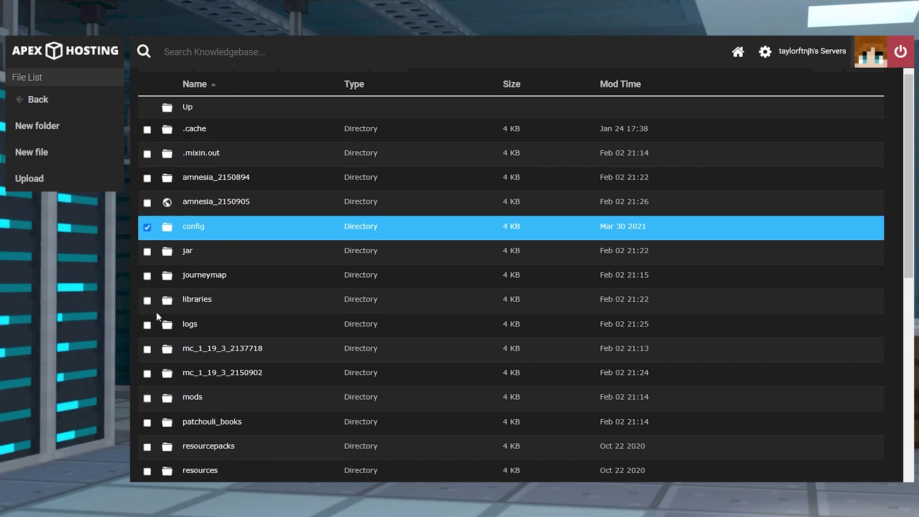
pyautogui.scroll(-1, 151, 347)
pyautogui.click(147, 332)
pyautogui.scroll(-1, 148, 335)
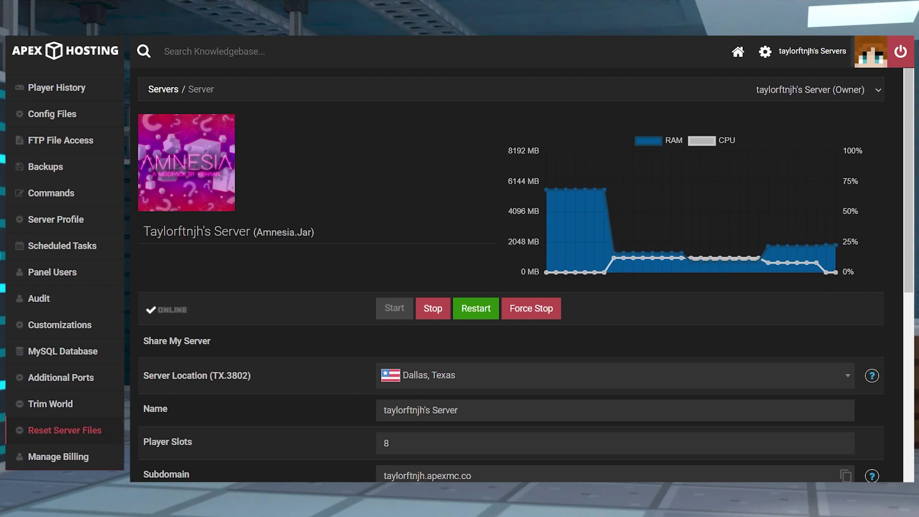
# Choose to reset all server files, then restart the Amnesia server.
pyautogui.click(65, 430)
pyautogui.click(329, 260)
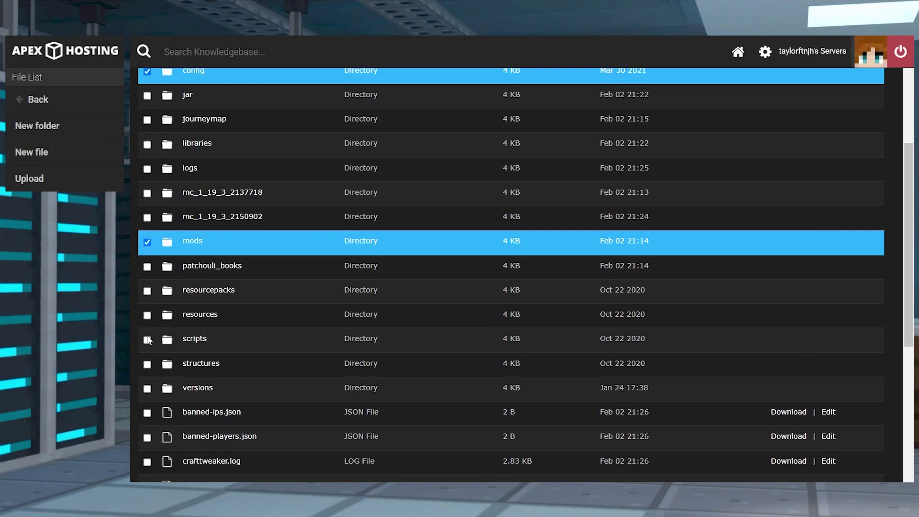
pyautogui.scroll(3, 147, 337)
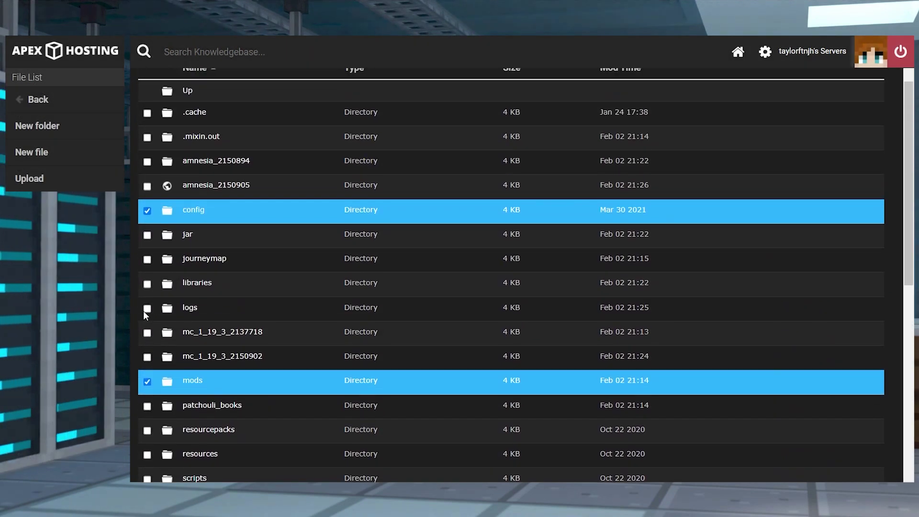
pyautogui.scroll(2, 260, 308)
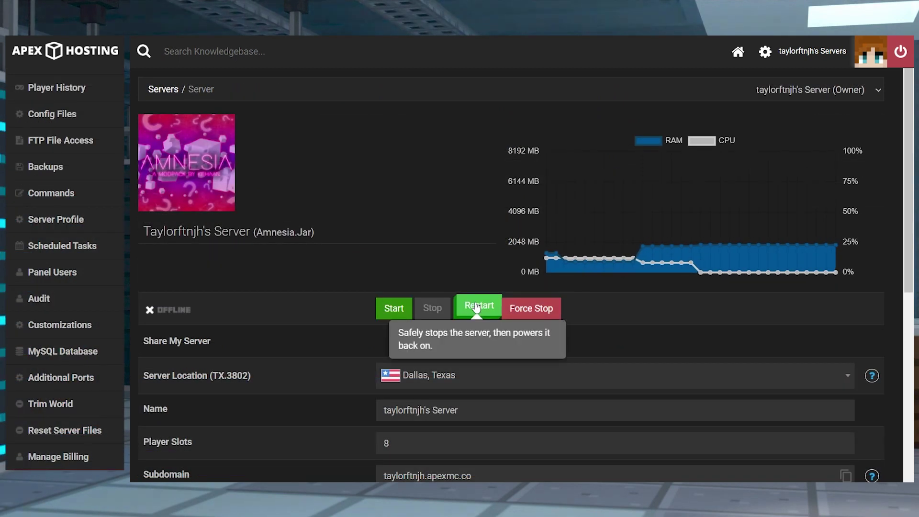
pyautogui.click(476, 307)
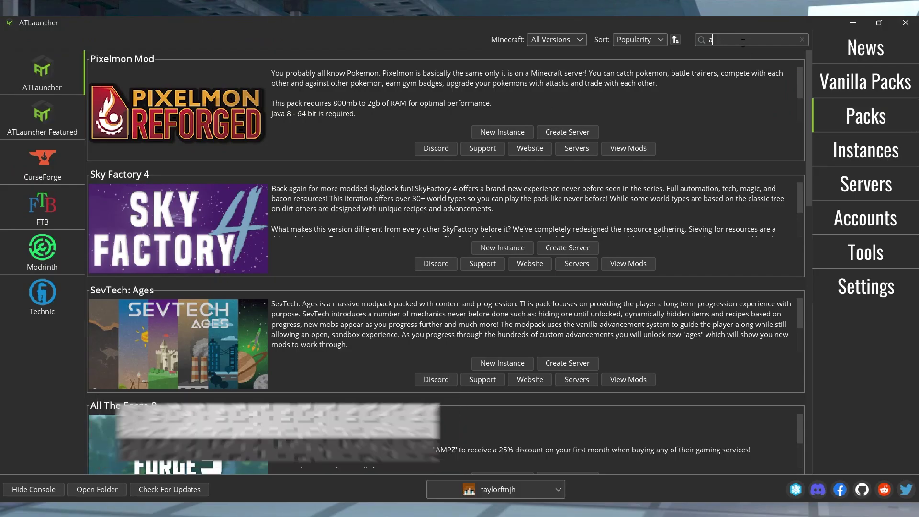
# Search packs for 'amn' and start a new Amnesia instance, keeping version 1.1.9 (1.12.2).
pyautogui.write('amnesia')
pyautogui.press('Return')
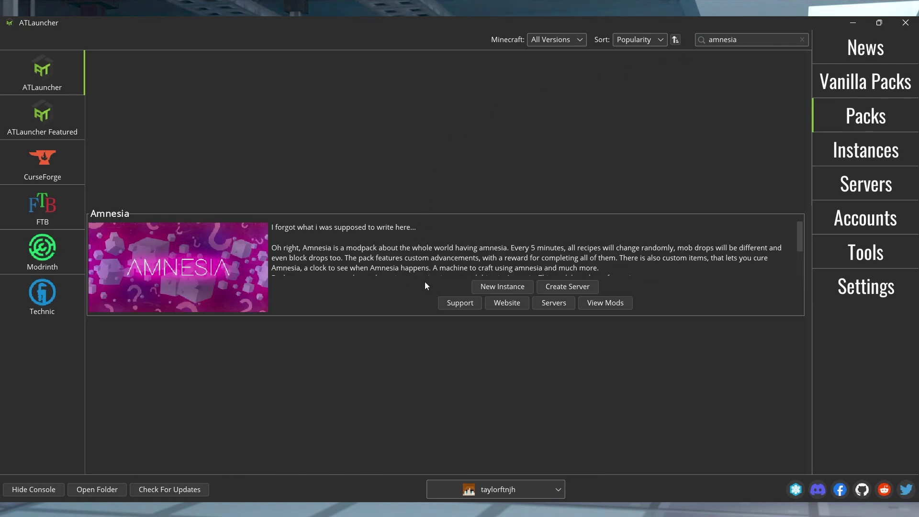
pyautogui.click(497, 292)
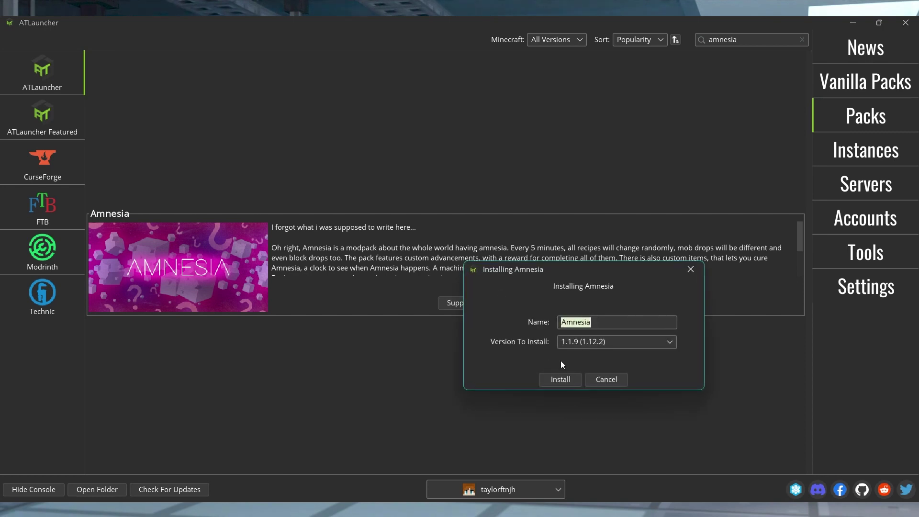
pyautogui.click(613, 343)
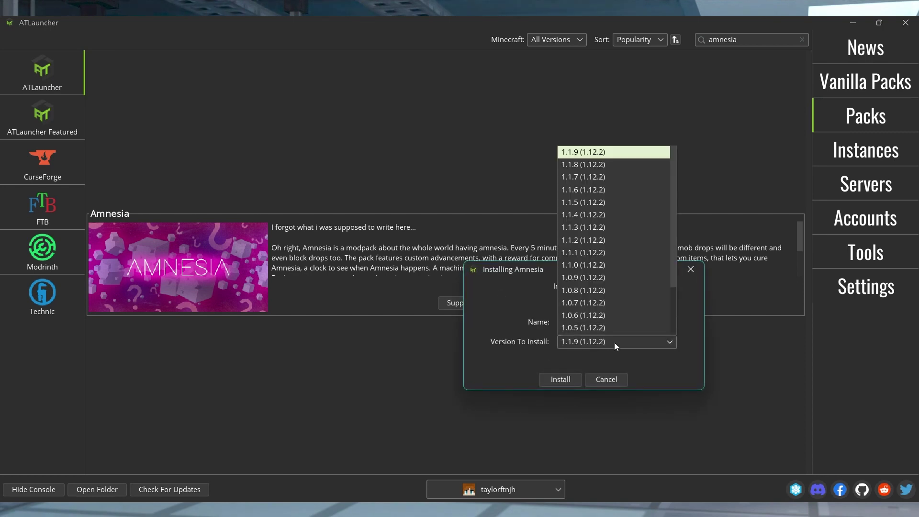
pyautogui.click(583, 152)
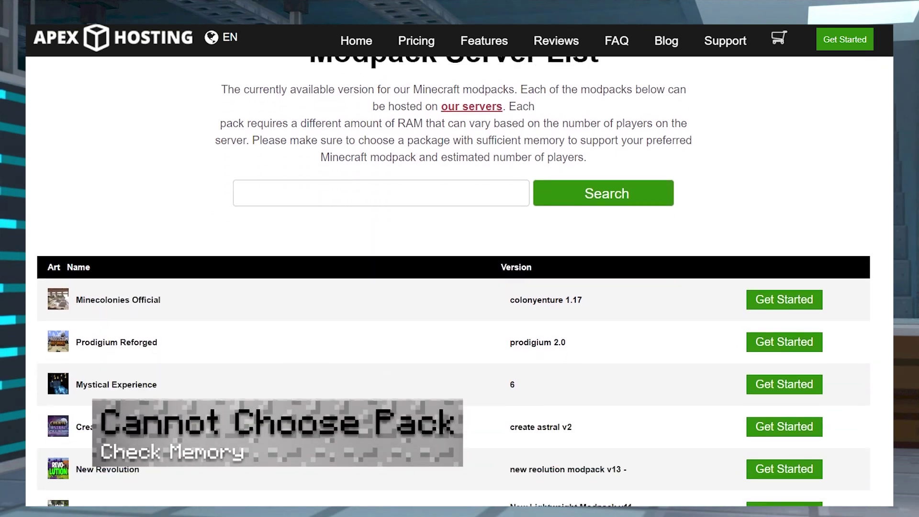
# Scroll the modpack list to RLCraft's warning that it needs 6GB+ of memory.
pyautogui.scroll(-7, 452, 282)
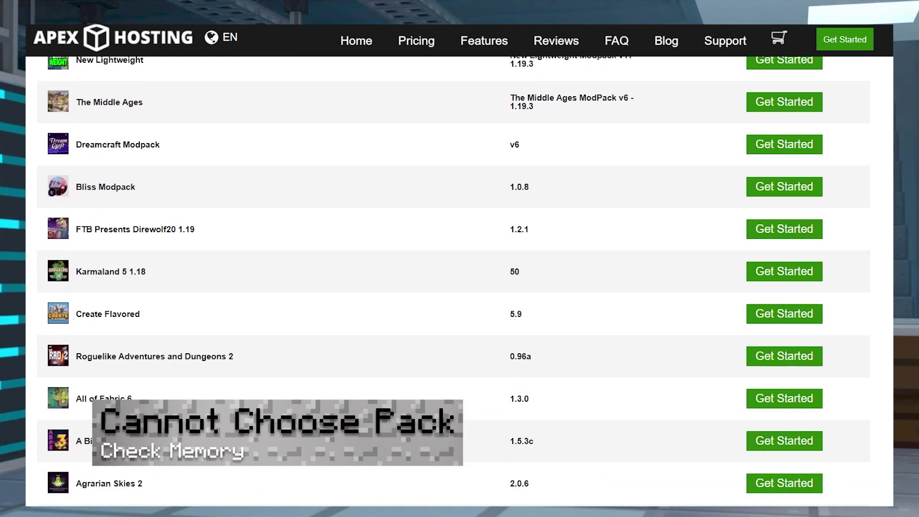
pyautogui.scroll(-2, 454, 281)
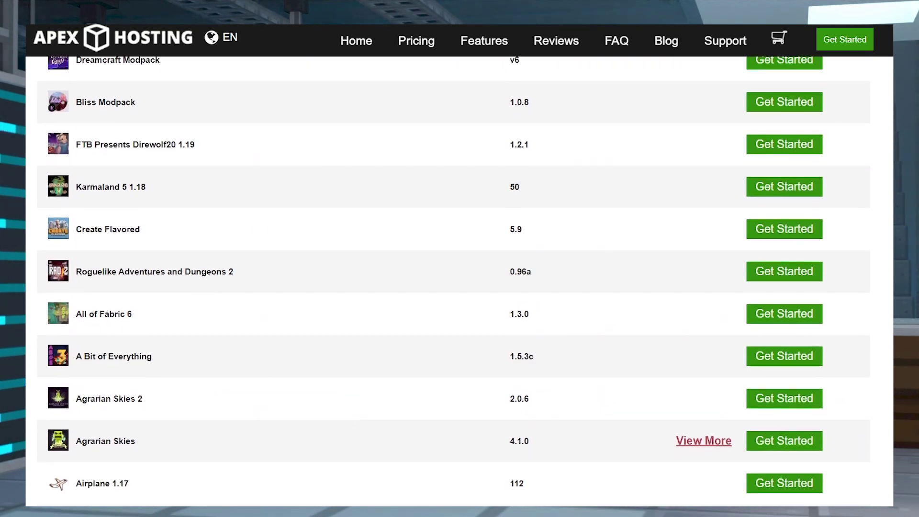
pyautogui.scroll(-3, 453, 281)
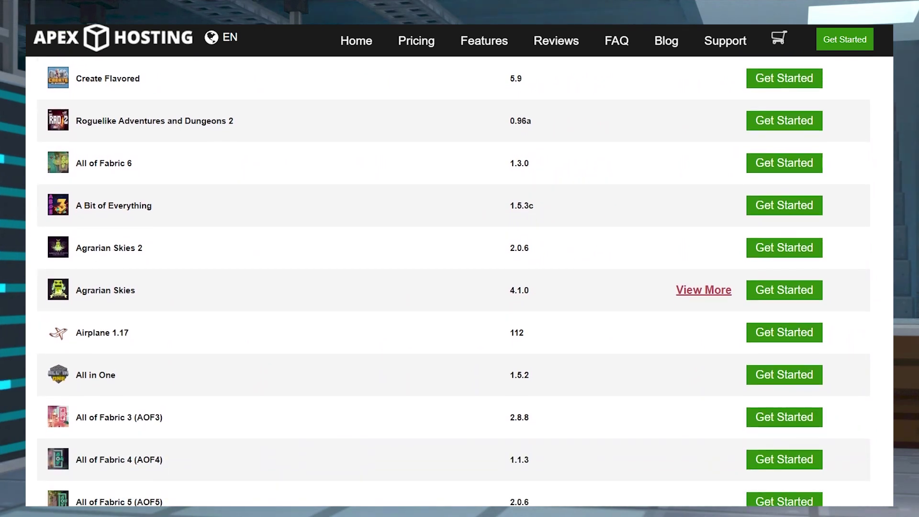
pyautogui.scroll(-5, 887, 359)
pyautogui.scroll(-4, 886, 356)
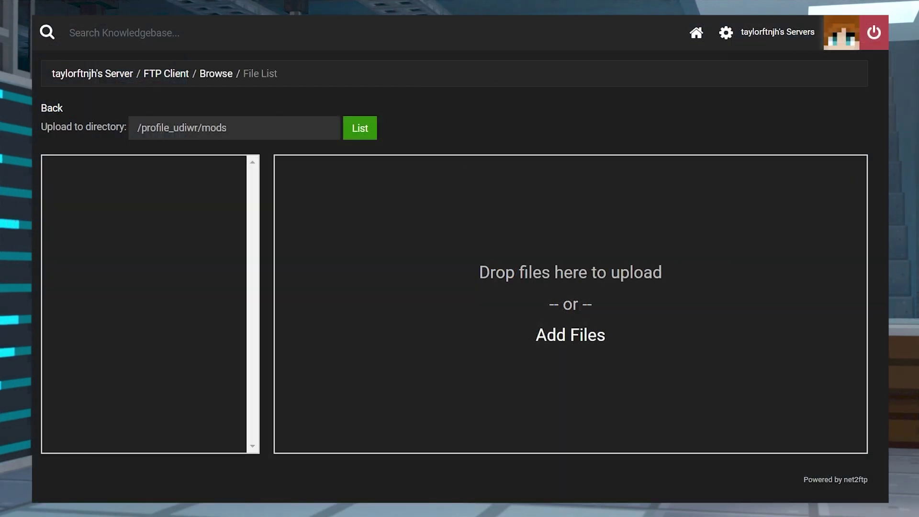
# Drag AmnesiaServerfiles119.zip into the upload area for the mods folder.
pyautogui.moveTo(877, 219); pyautogui.dragTo(551, 253)
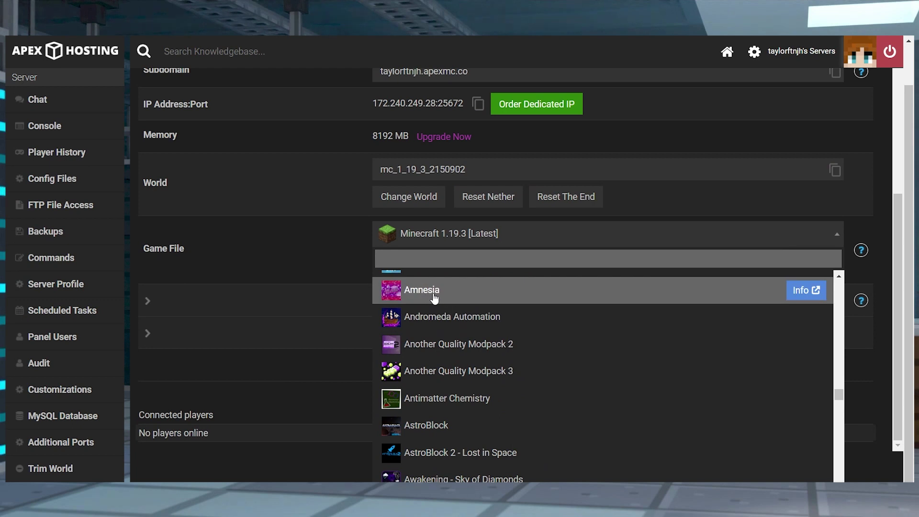
# Select Amnesia as the game file, confirm the version change, and create a new world.
pyautogui.click(434, 293)
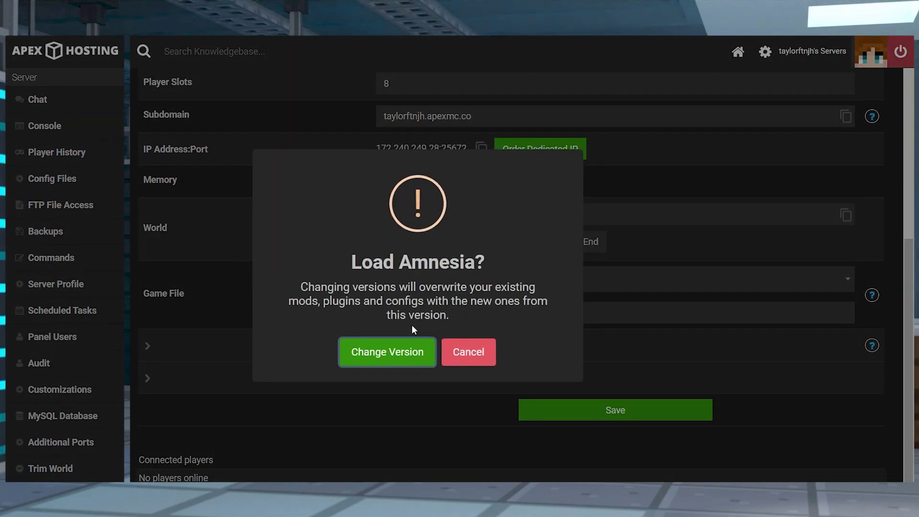
pyautogui.click(408, 365)
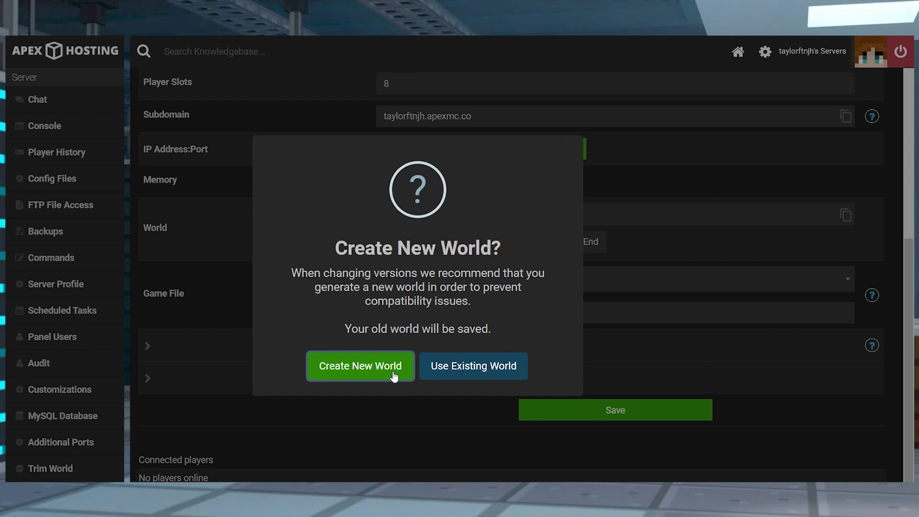
pyautogui.click(393, 377)
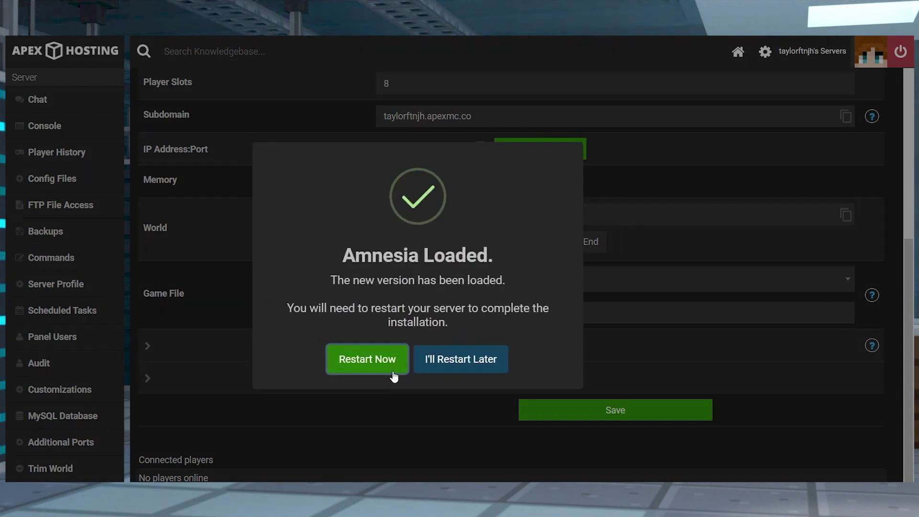